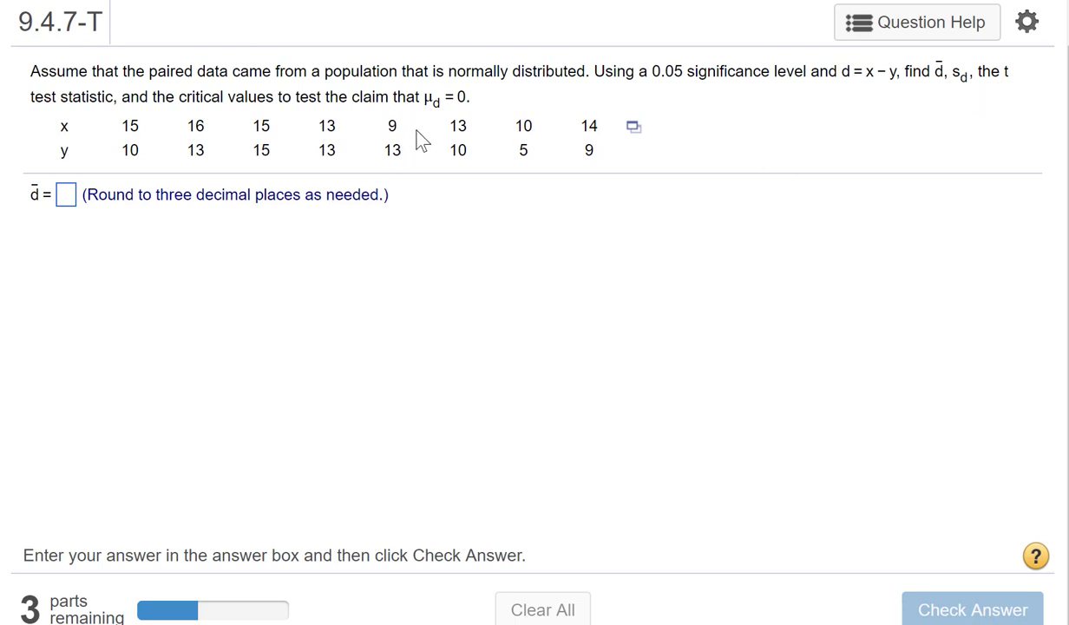
Step: Open the question's paired data set in StatCrunch and start a paired T test
left_click(633, 132)
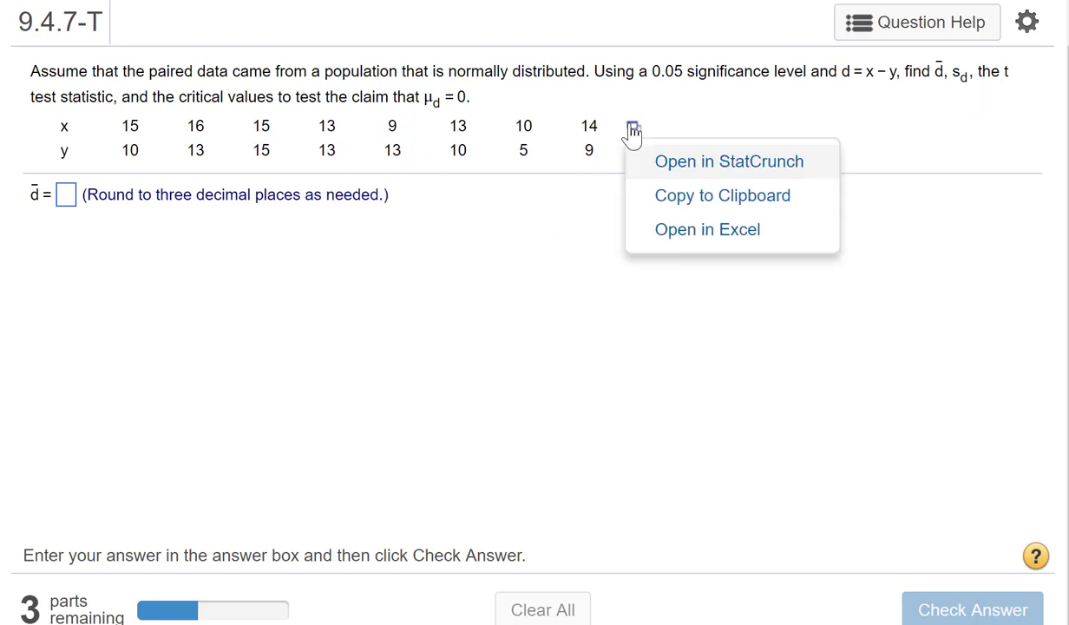
left_click(656, 165)
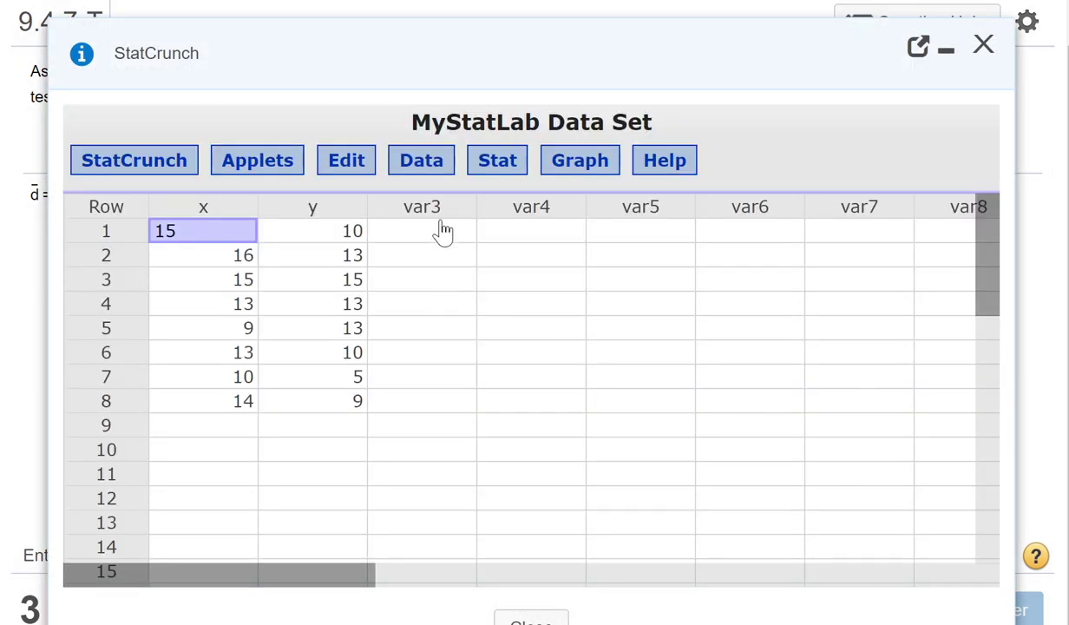
left_click(509, 167)
mouse_move(538, 295)
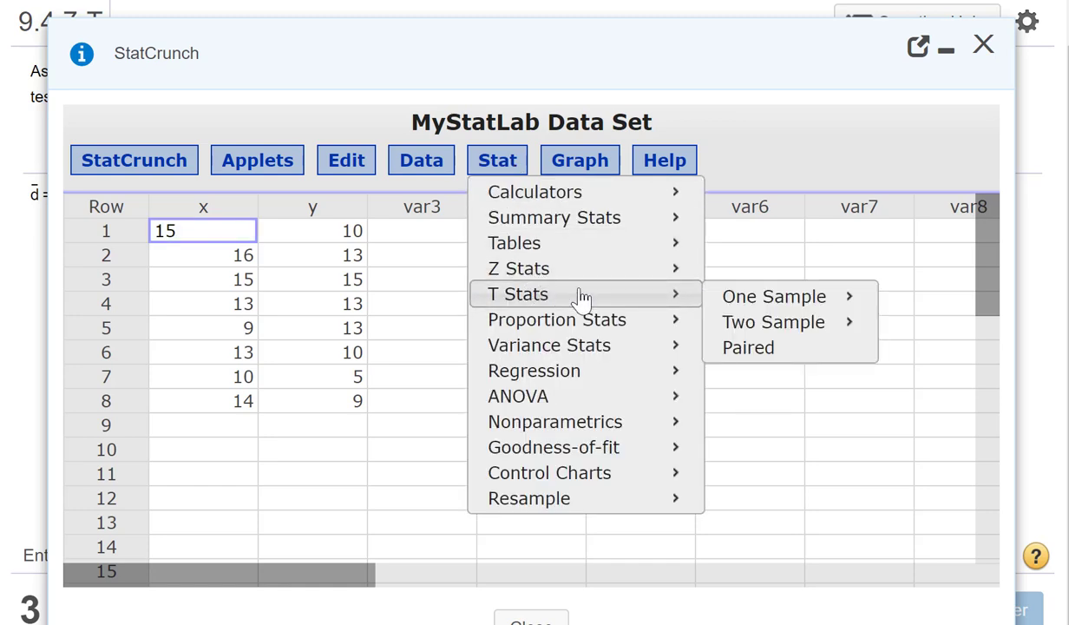
left_click(789, 355)
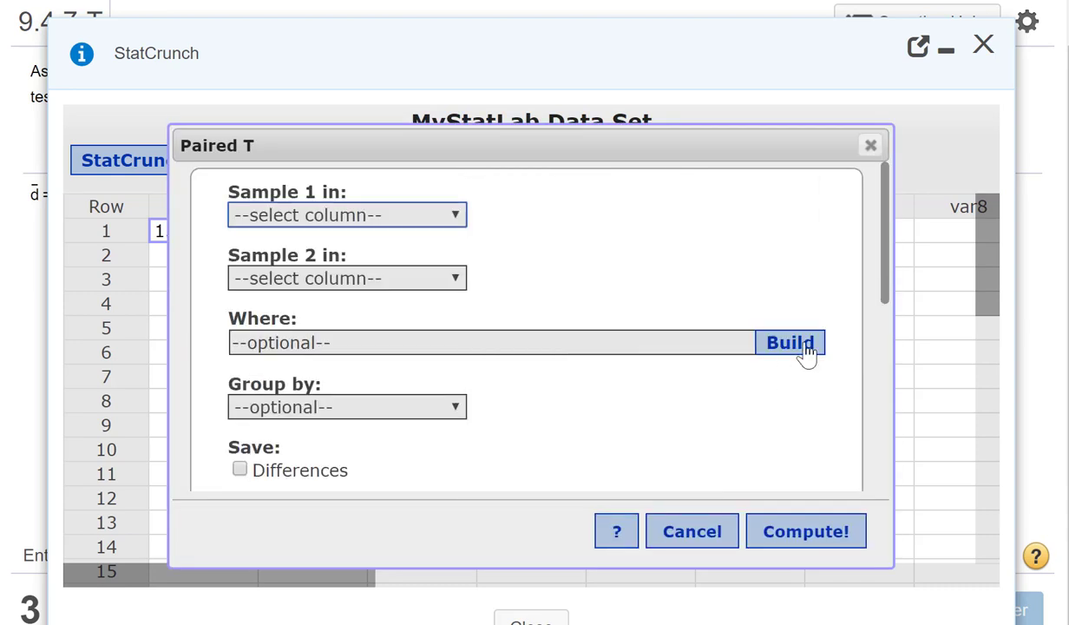
Step: Set x as sample 1 and y as sample 2 for the paired T test
left_click(452, 217)
left_click(417, 258)
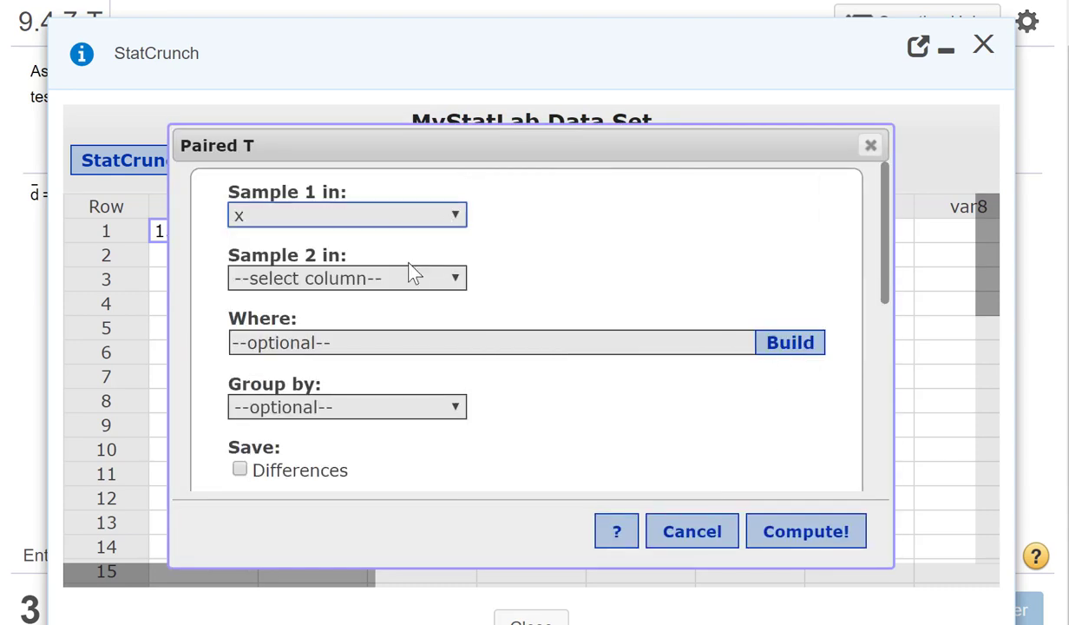
left_click(449, 279)
left_click(417, 347)
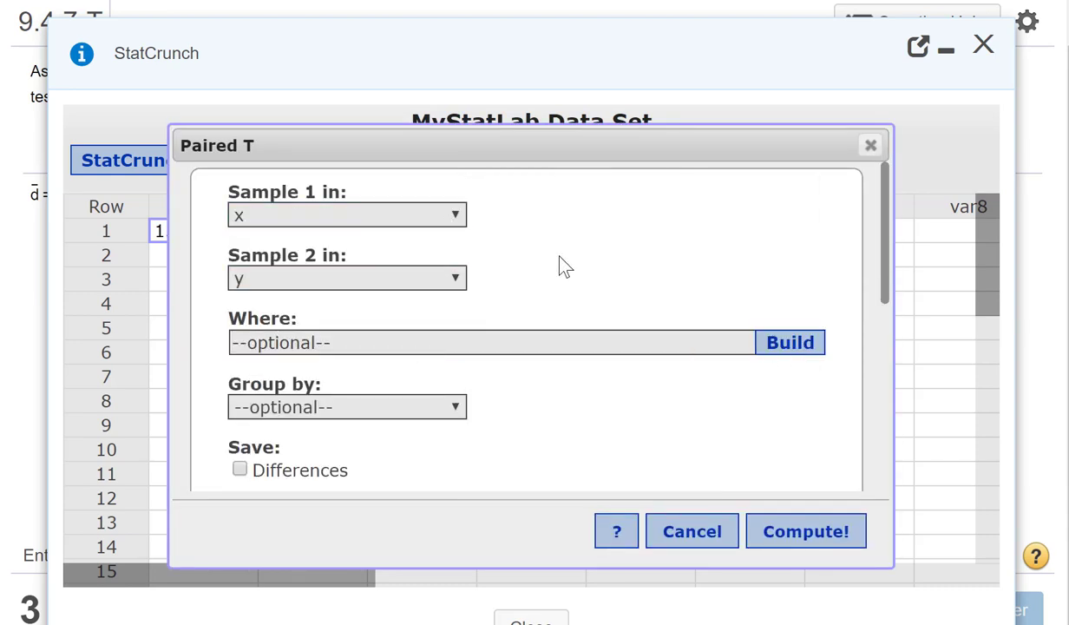
Step: Save the differences and compute the paired T hypothesis test with a null mean difference of 0 and a ≠ alternative
scroll(562, 305, "down", 2)
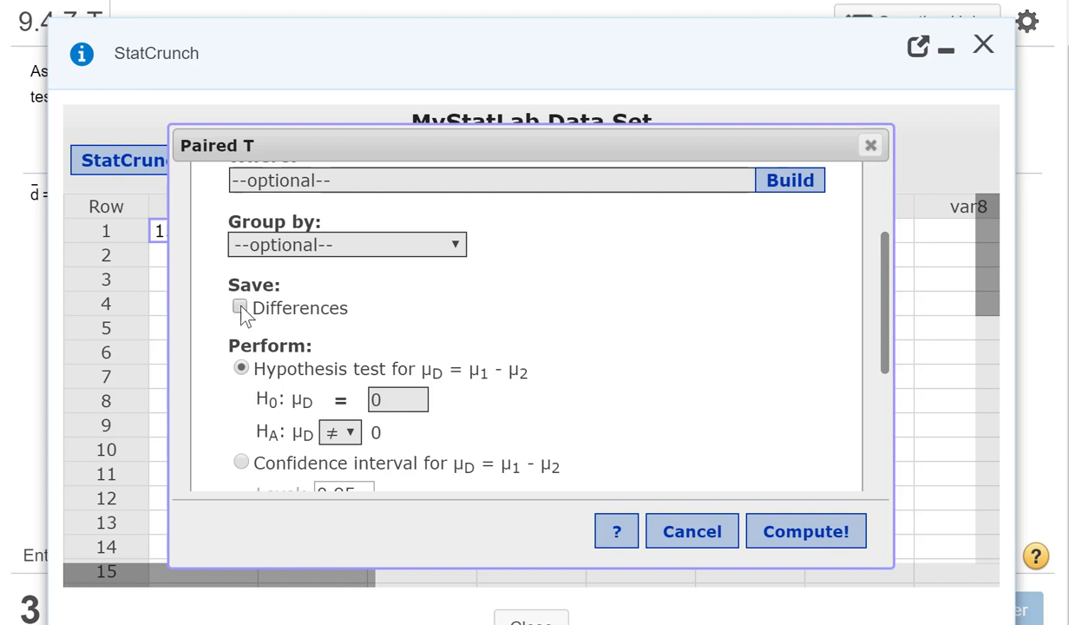
scroll(624, 362, "down", 5)
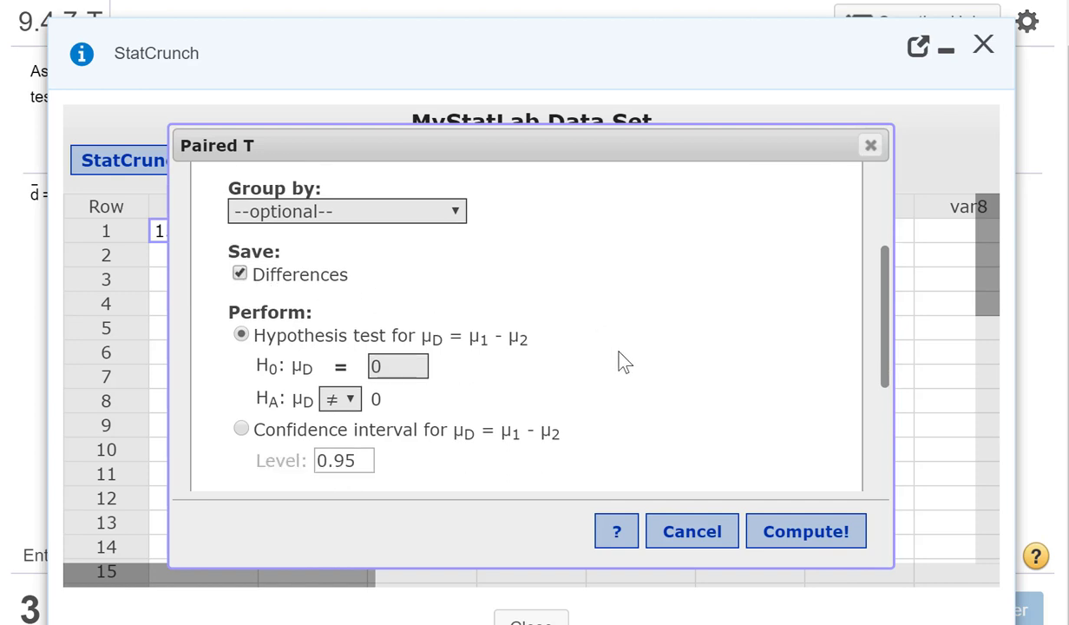
scroll(648, 353, "up", 5)
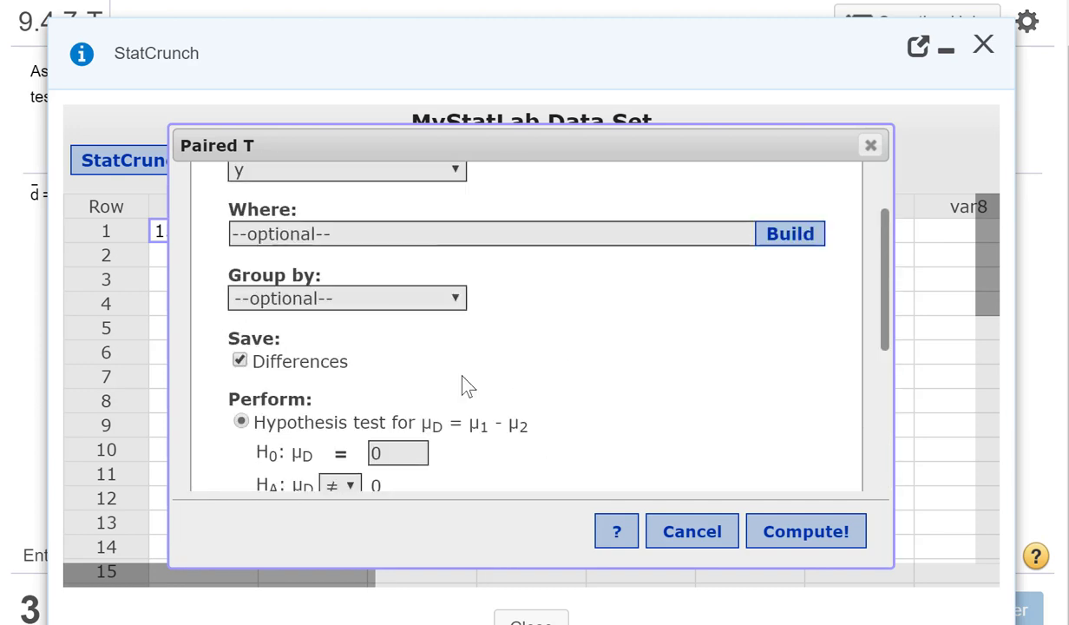
scroll(659, 413, "down", 4)
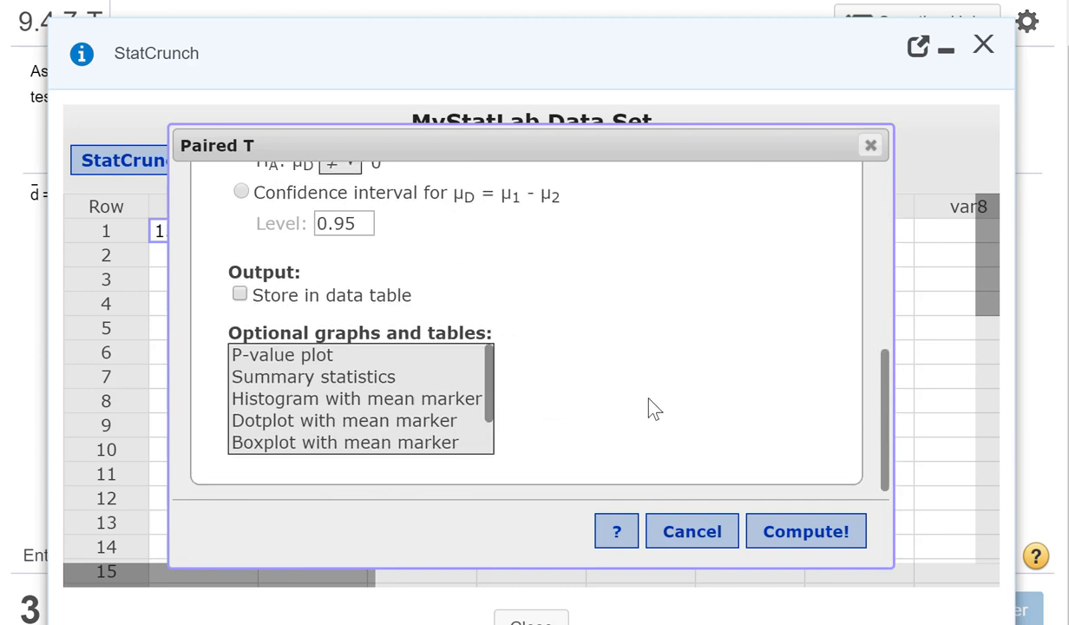
left_click(805, 532)
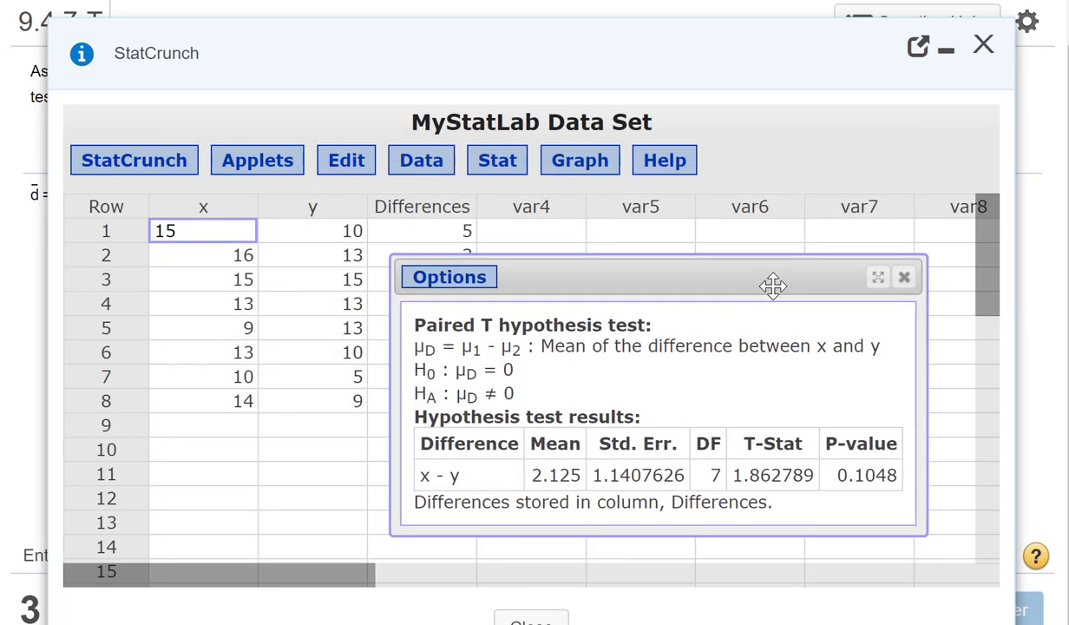
Step: Widen the paired T results window and move it clear of the upper rows of the Differences column
left_click_drag(773, 286, 843, 237)
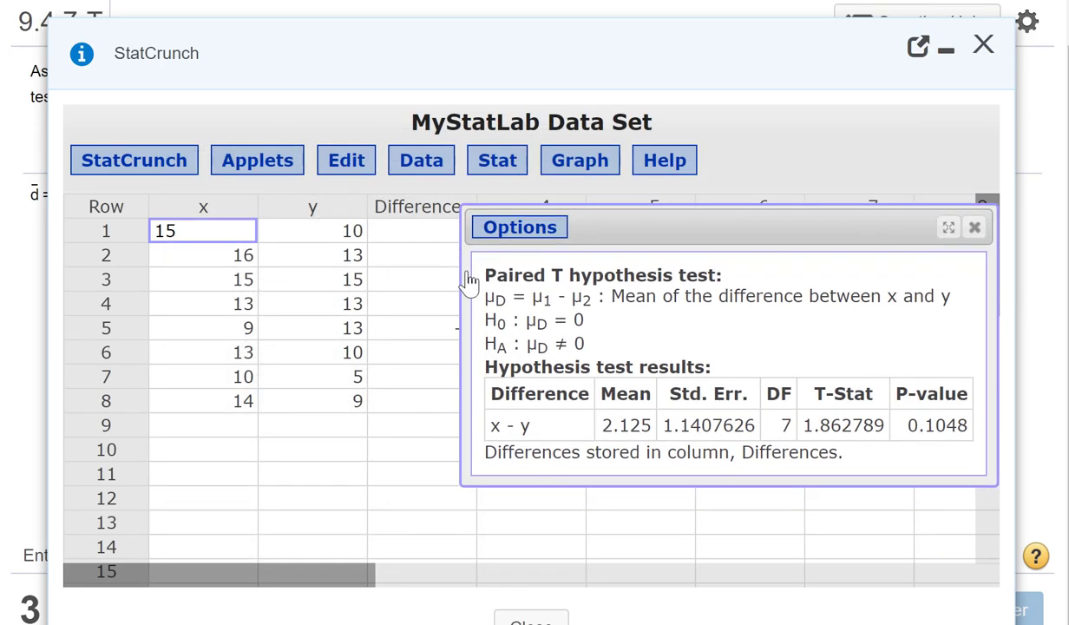
left_click_drag(461, 270, 340, 272)
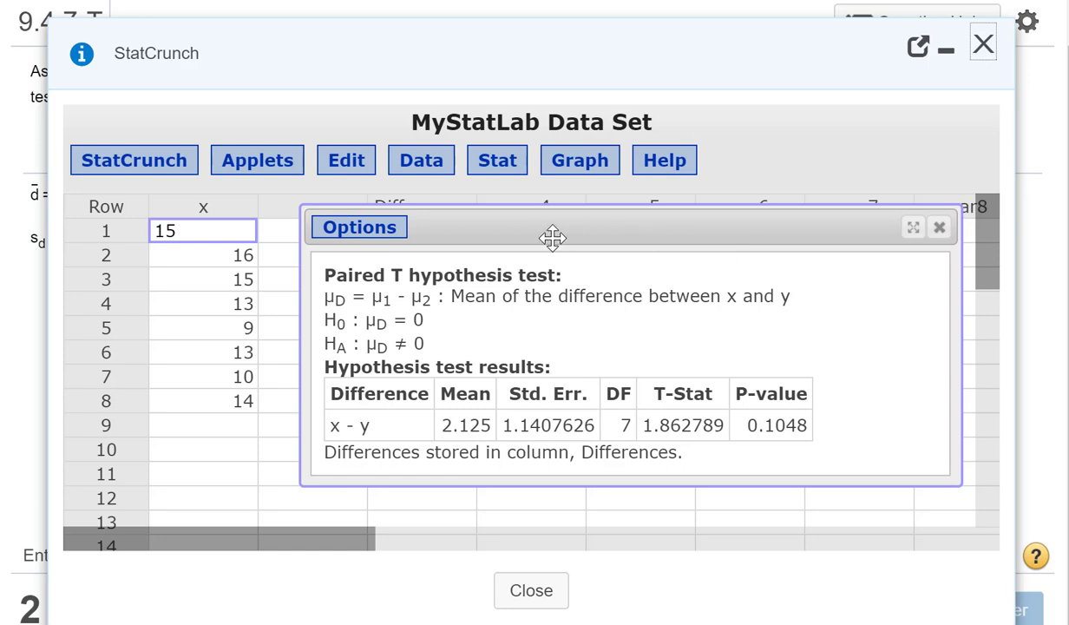
left_click_drag(552, 237, 588, 300)
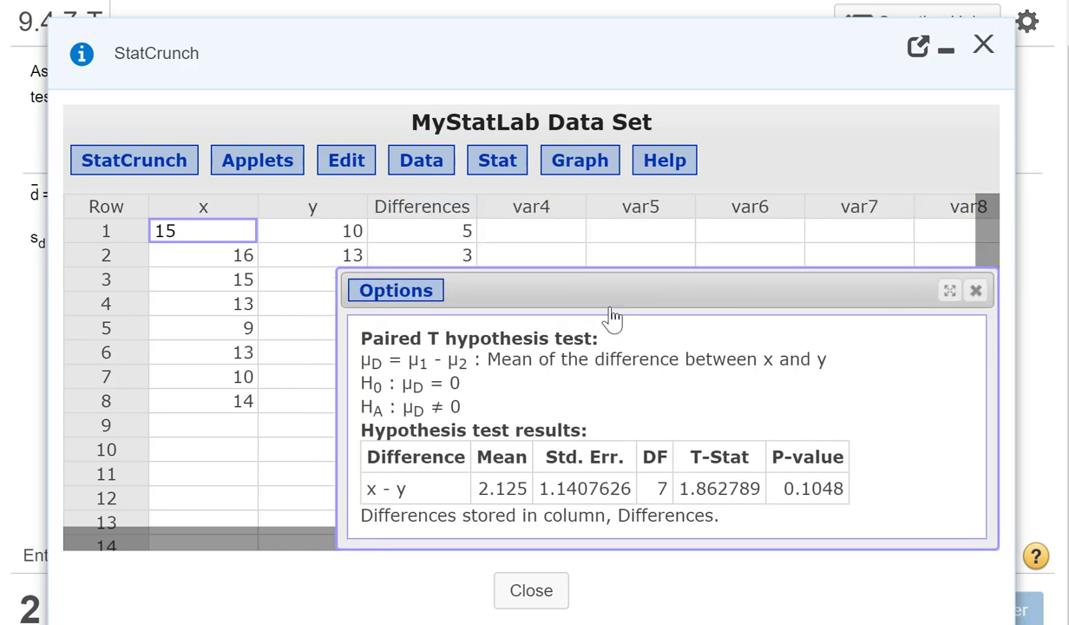
left_click_drag(346, 270, 341, 388)
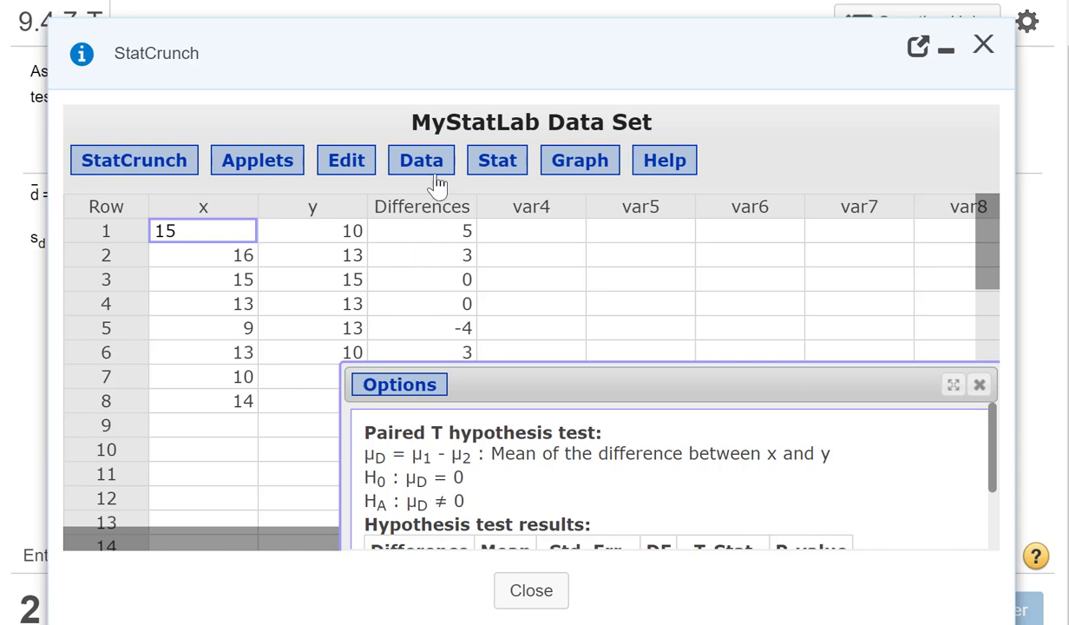
Step: Compute summary statistics for the Differences column using the default set of statistics
left_click(499, 163)
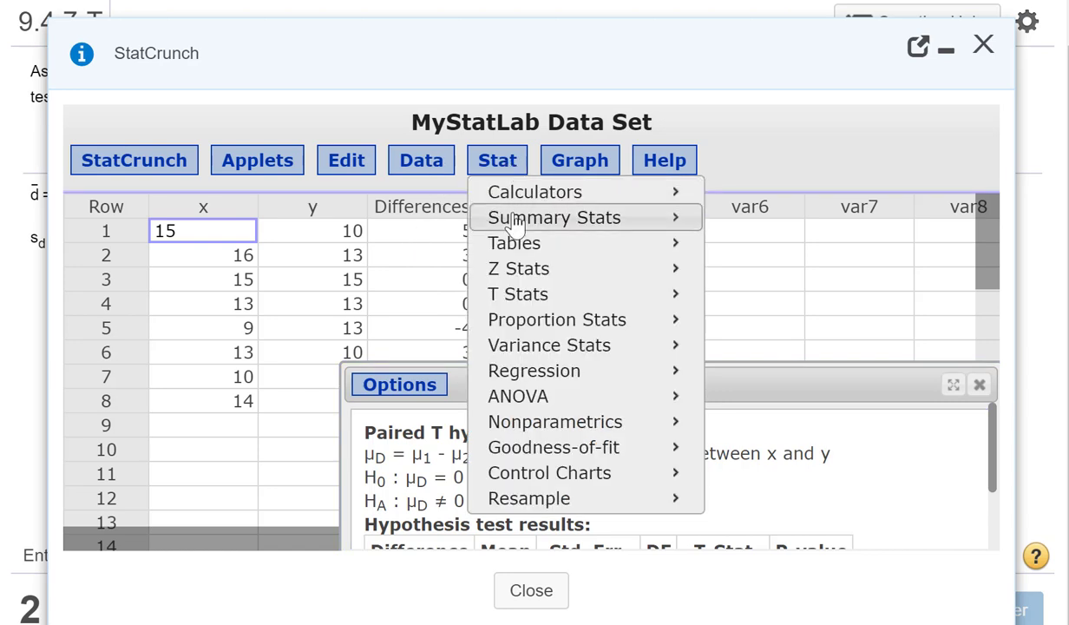
mouse_move(516, 221)
left_click(771, 227)
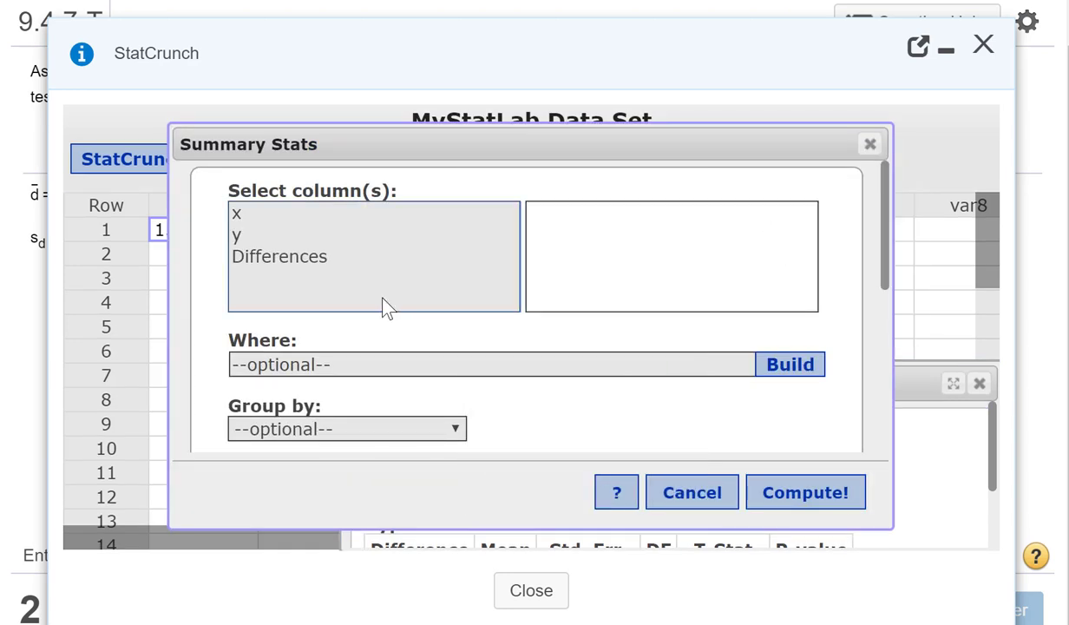
left_click(245, 254)
scroll(537, 403, "down", 5)
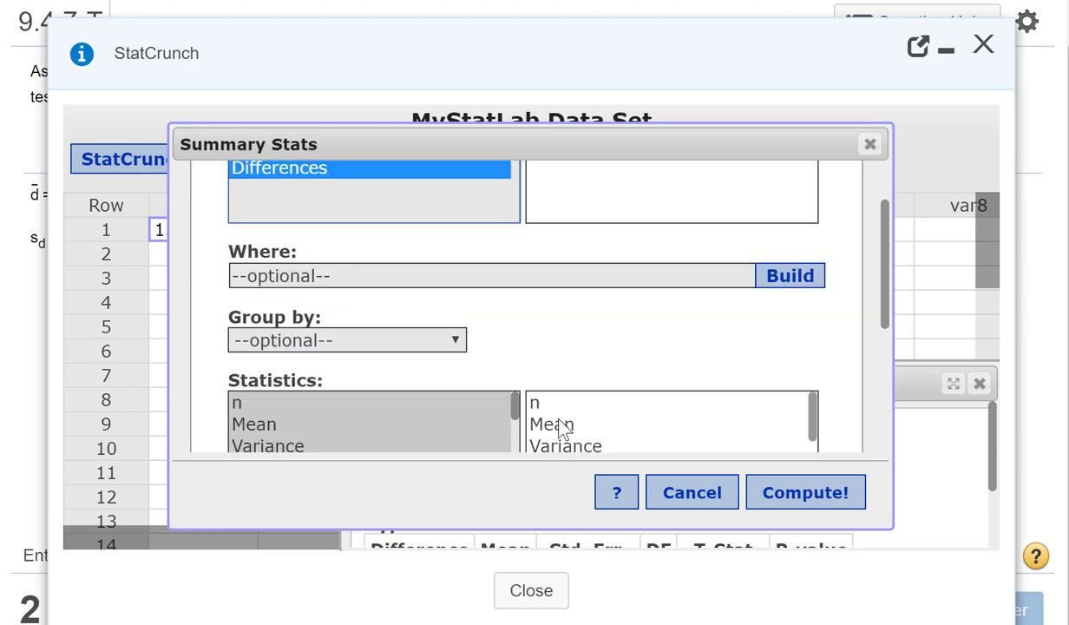
scroll(538, 395, "up", 4)
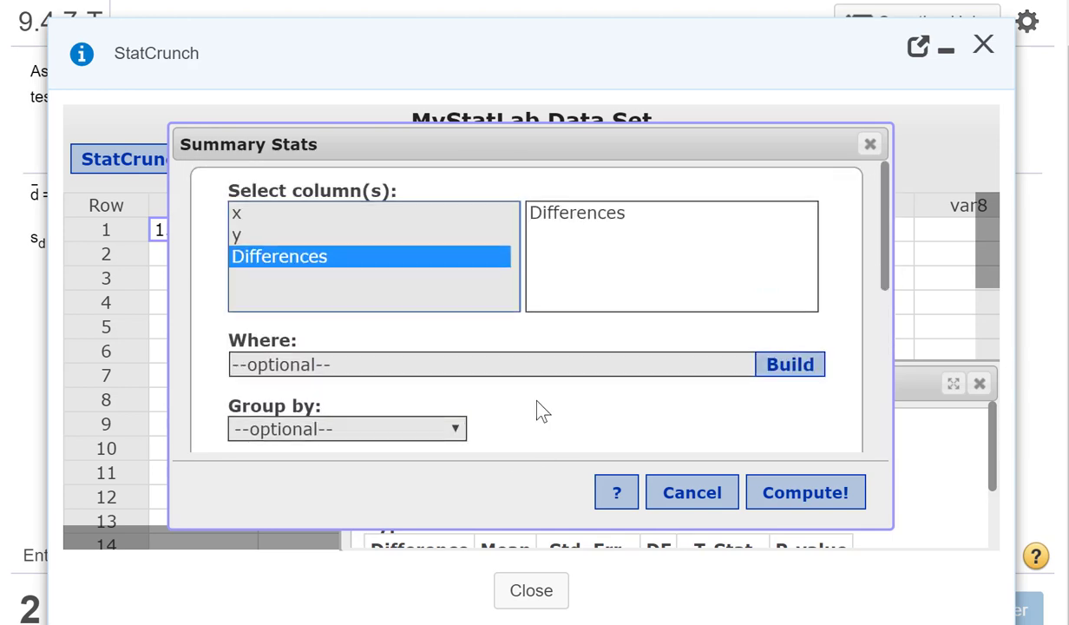
scroll(759, 365, "down", 4)
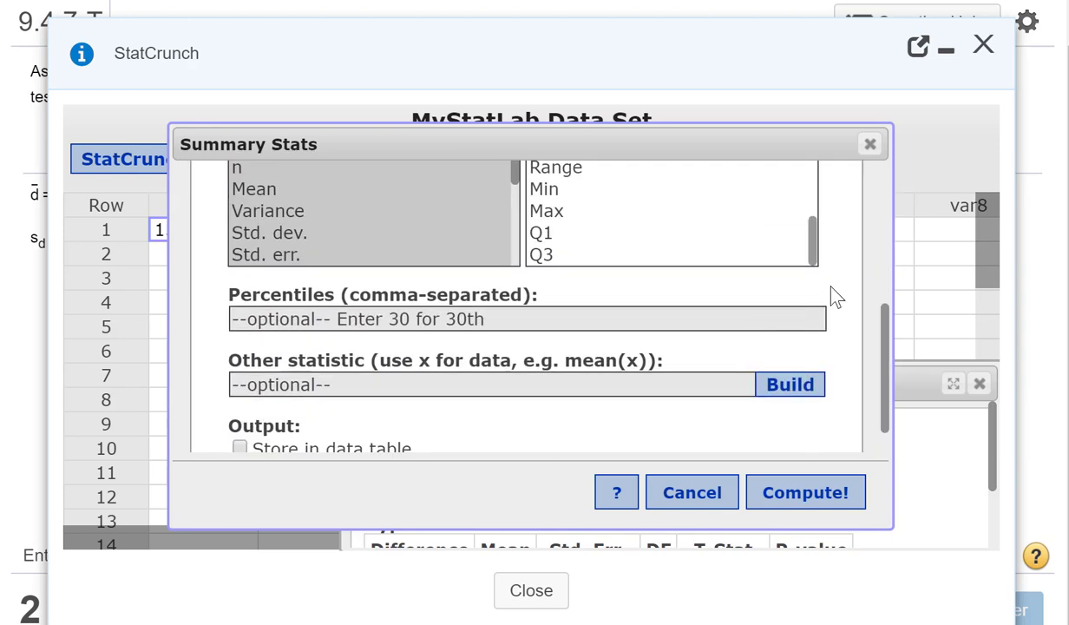
scroll(835, 297, "up", 3)
scroll(811, 382, "up", 3)
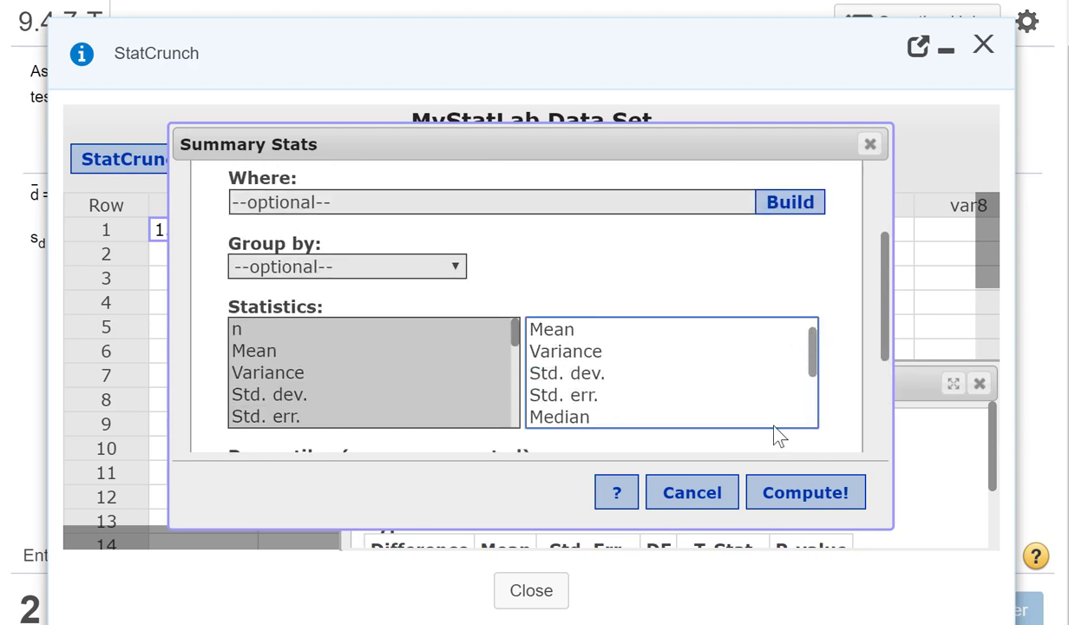
left_click(798, 494)
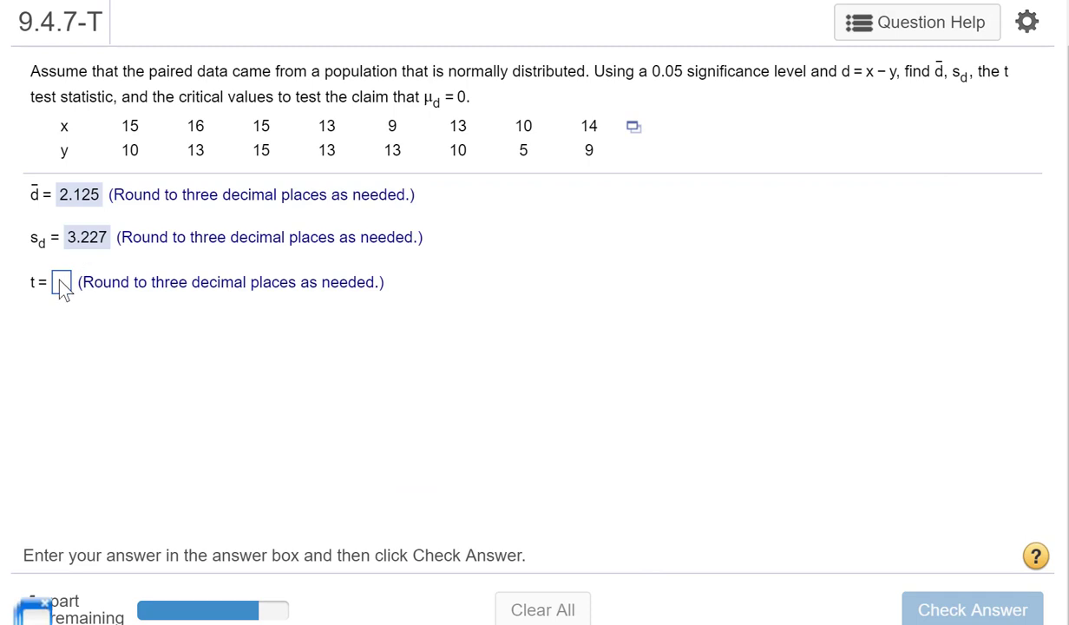
Step: Restore StatCrunch, bring forward and enlarge the paired T results to read the T-Stat, and minimize StatCrunch
left_click(35, 613)
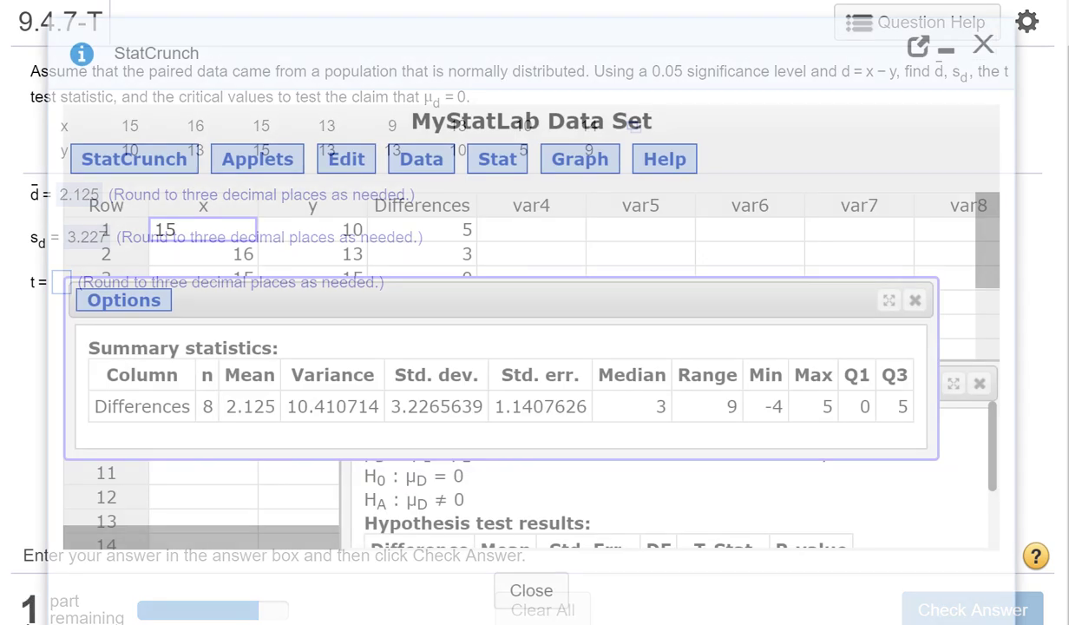
left_click(664, 483)
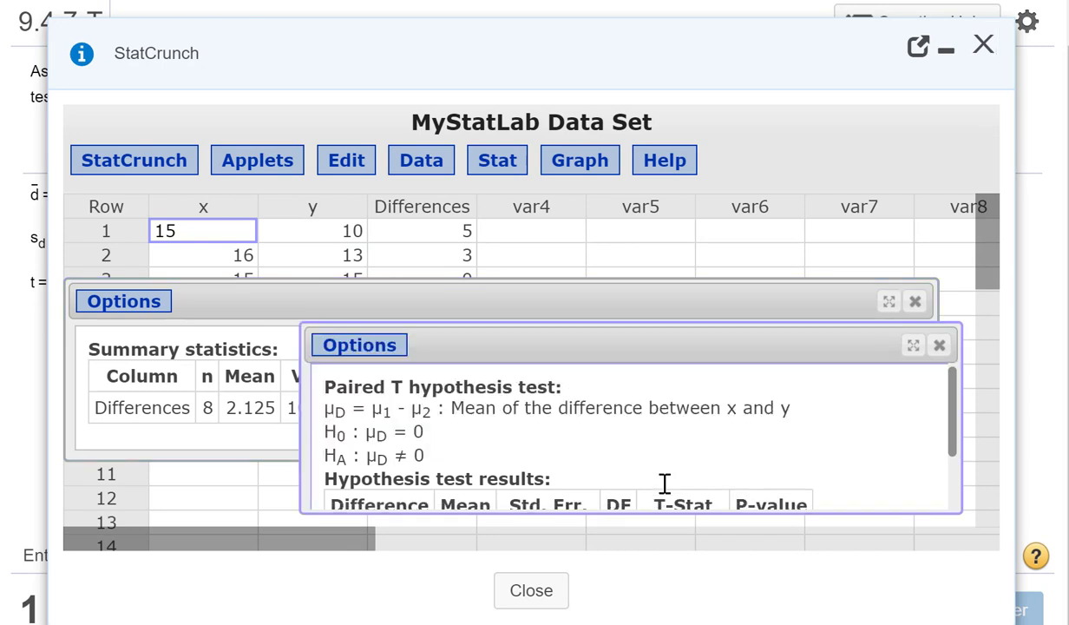
left_click_drag(529, 351, 503, 190)
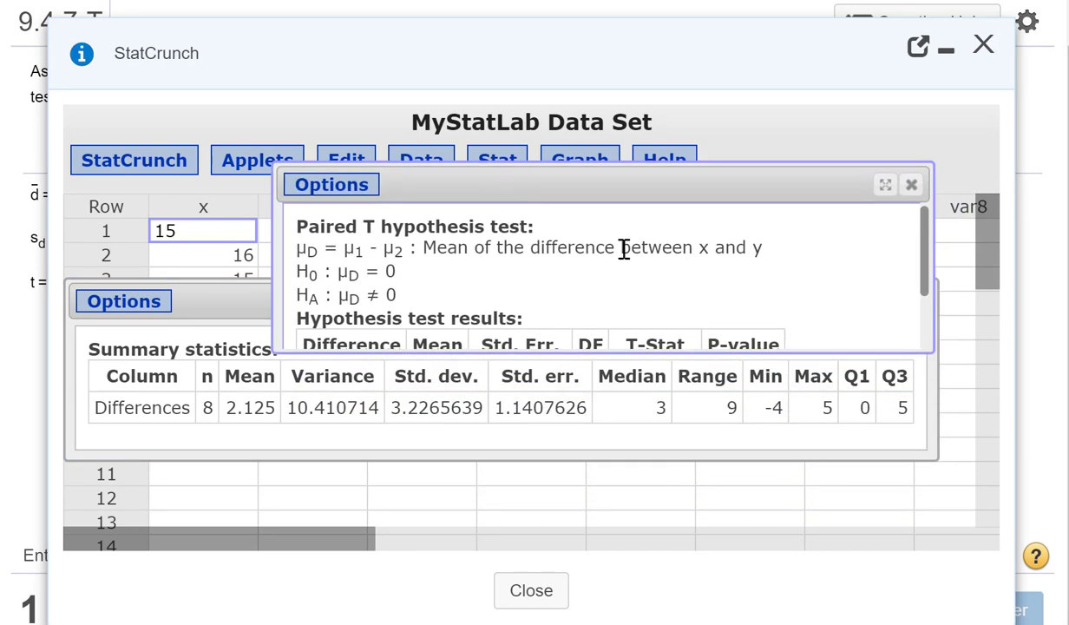
left_click_drag(925, 347, 950, 472)
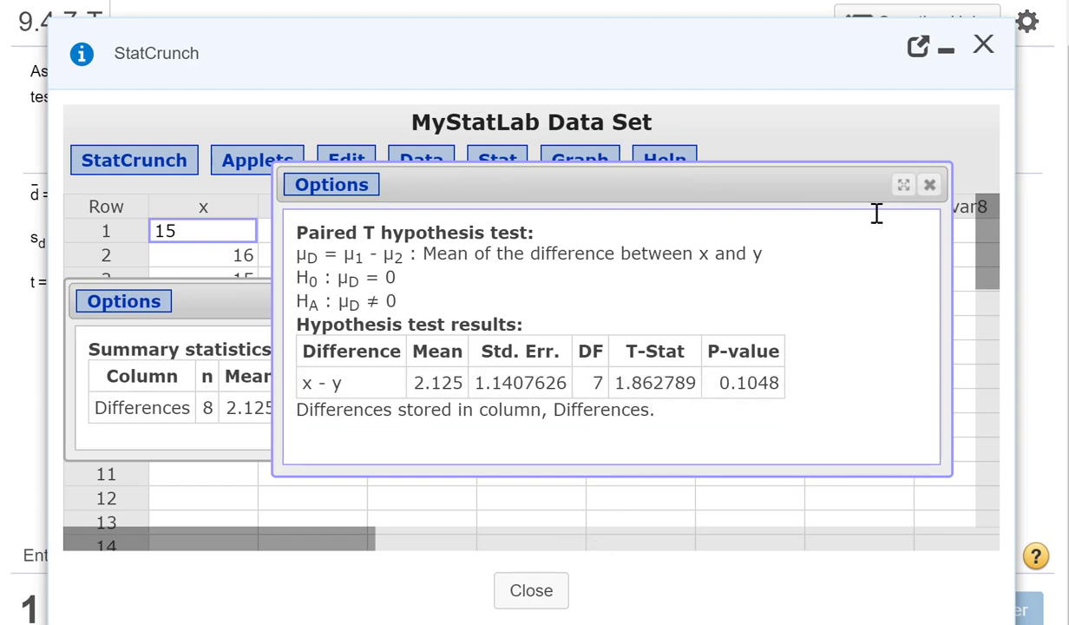
left_click(946, 49)
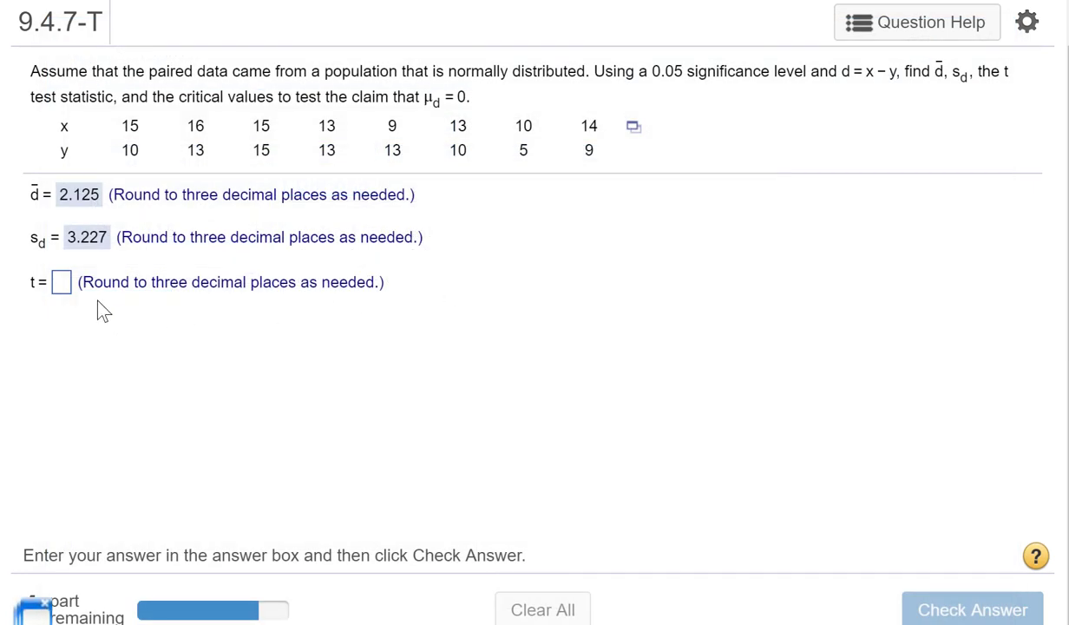
Step: Enter 1.863 as the t test statistic, submit the answer and dismiss the feedback
left_click(64, 291)
type("1.8")
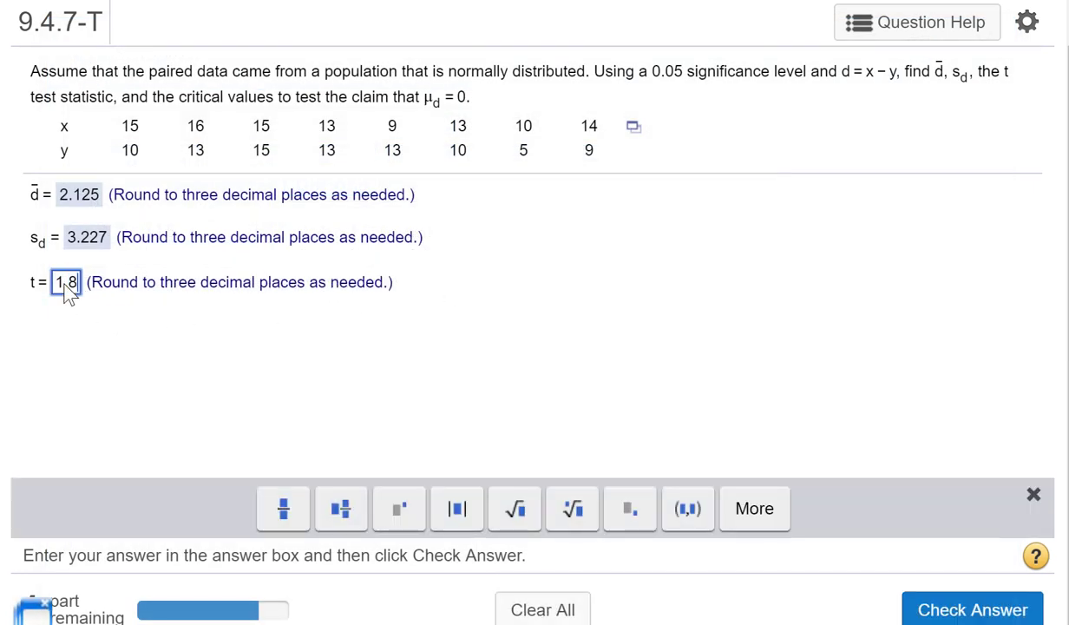
type("63")
key("Return")
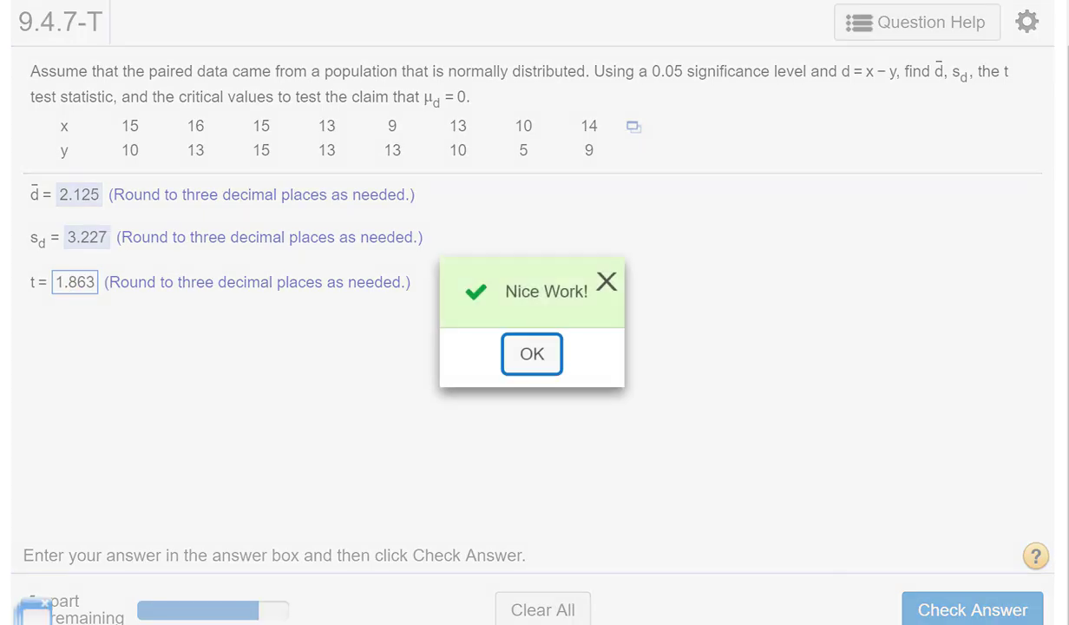
left_click(536, 356)
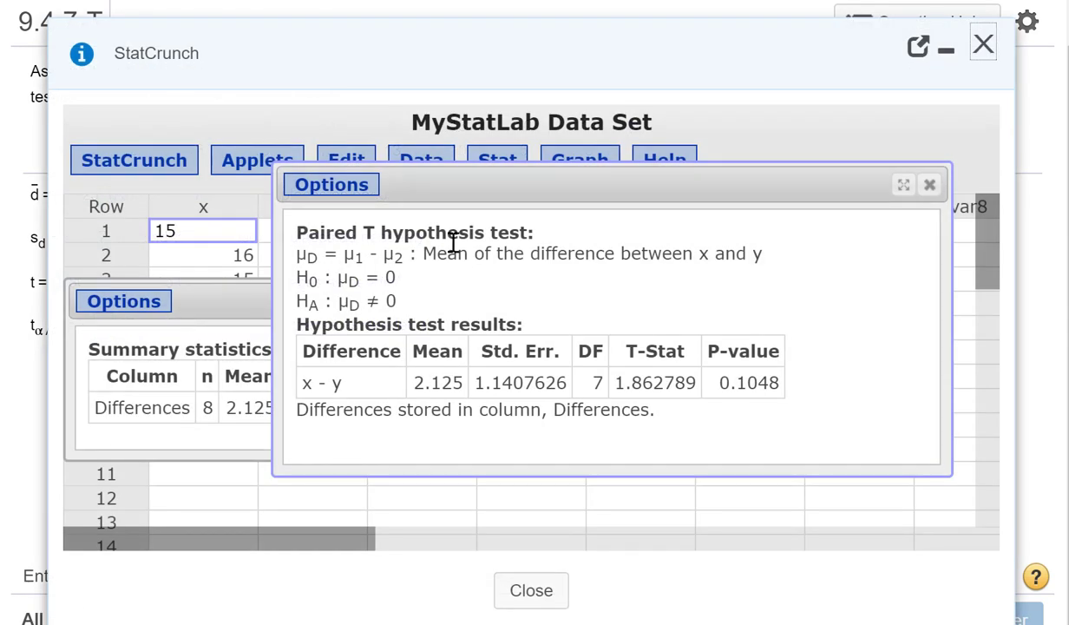
Step: Move the paired T results below the toolbar, then open the T calculator and shift it to uncover part of them
left_click_drag(470, 195, 460, 273)
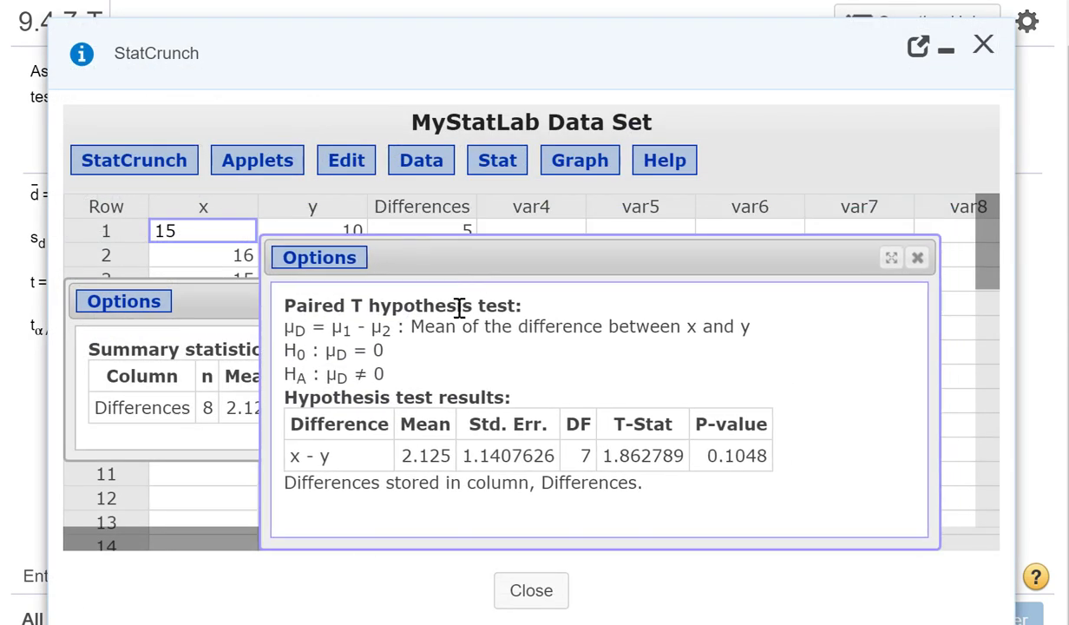
left_click(510, 168)
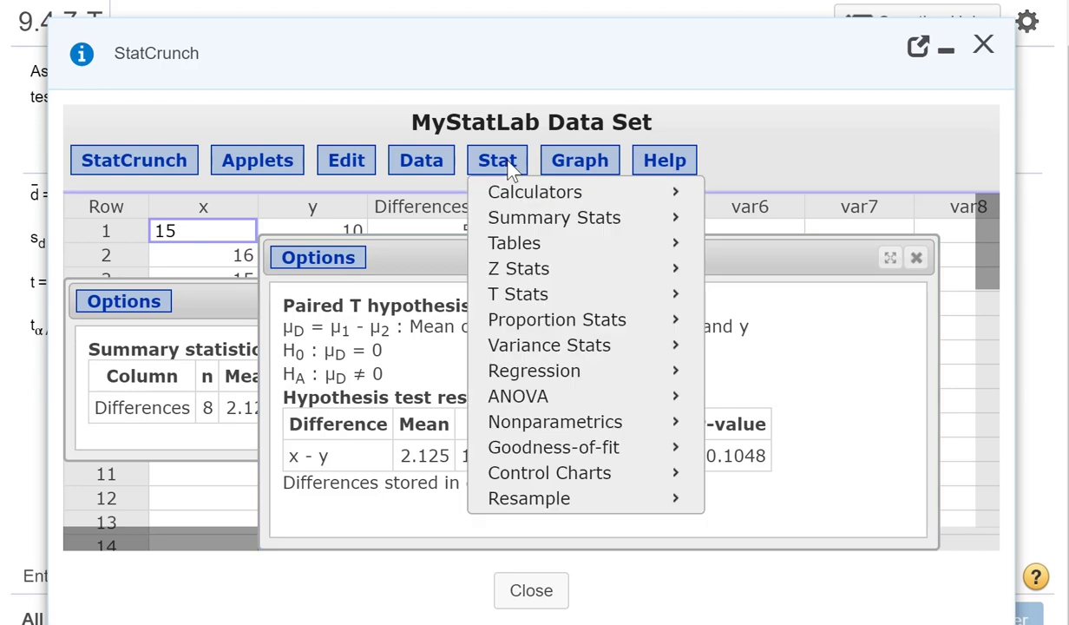
mouse_move(530, 189)
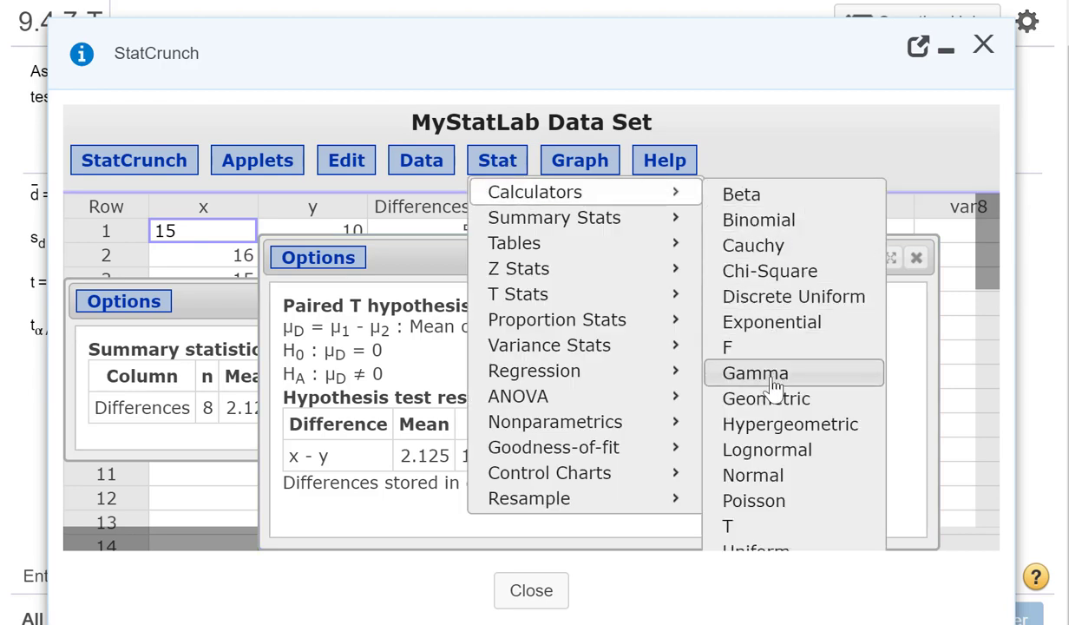
left_click(731, 528)
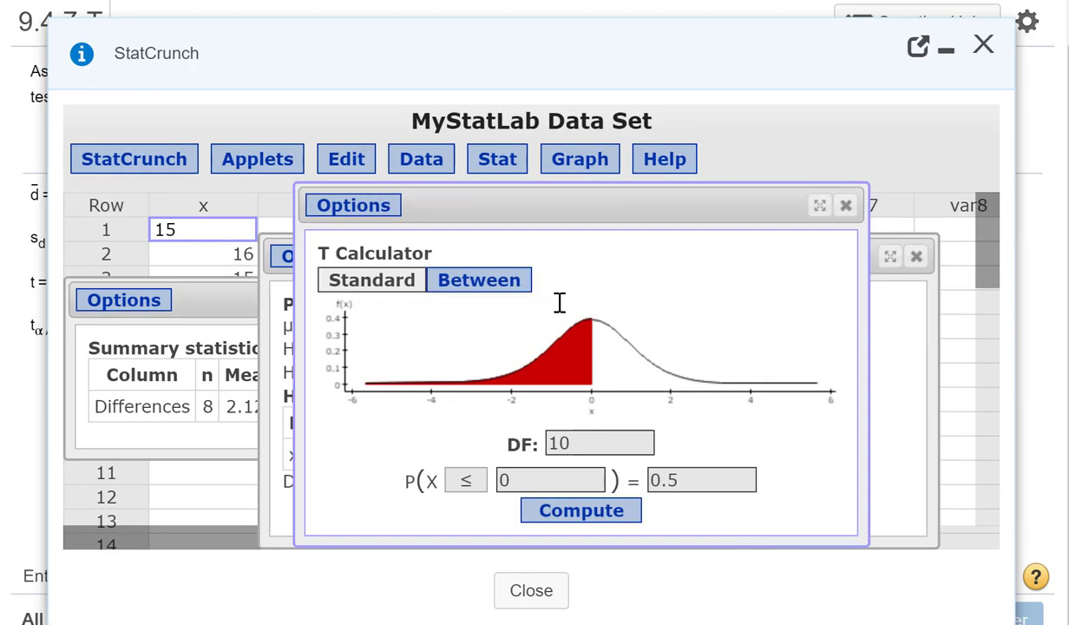
left_click_drag(665, 210, 795, 208)
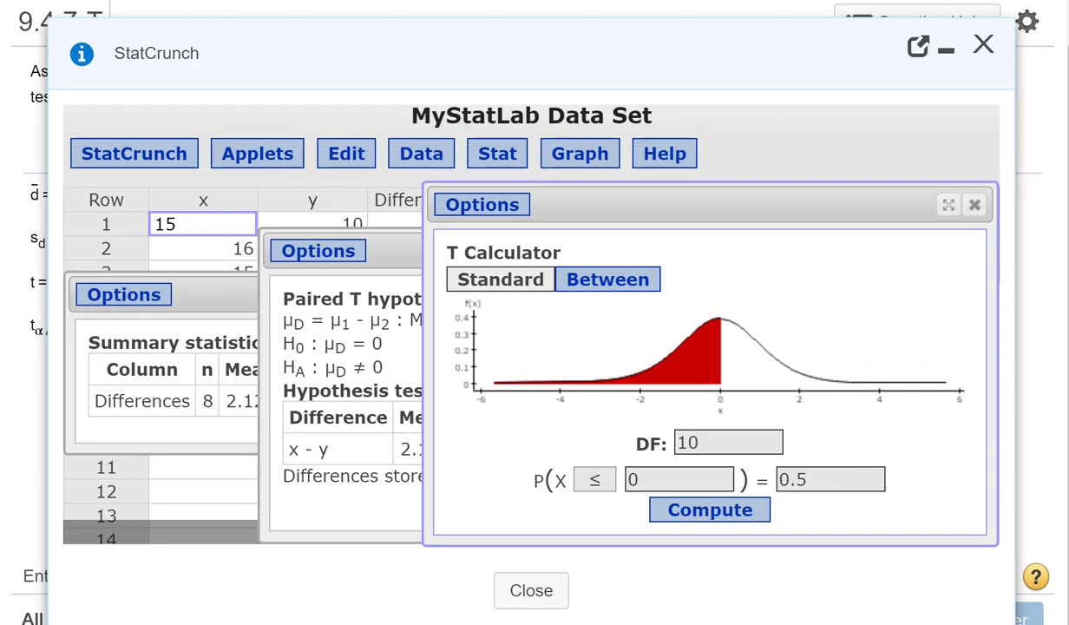
Step: Enlarge the T calculator and switch it to Between mode
left_click(948, 205)
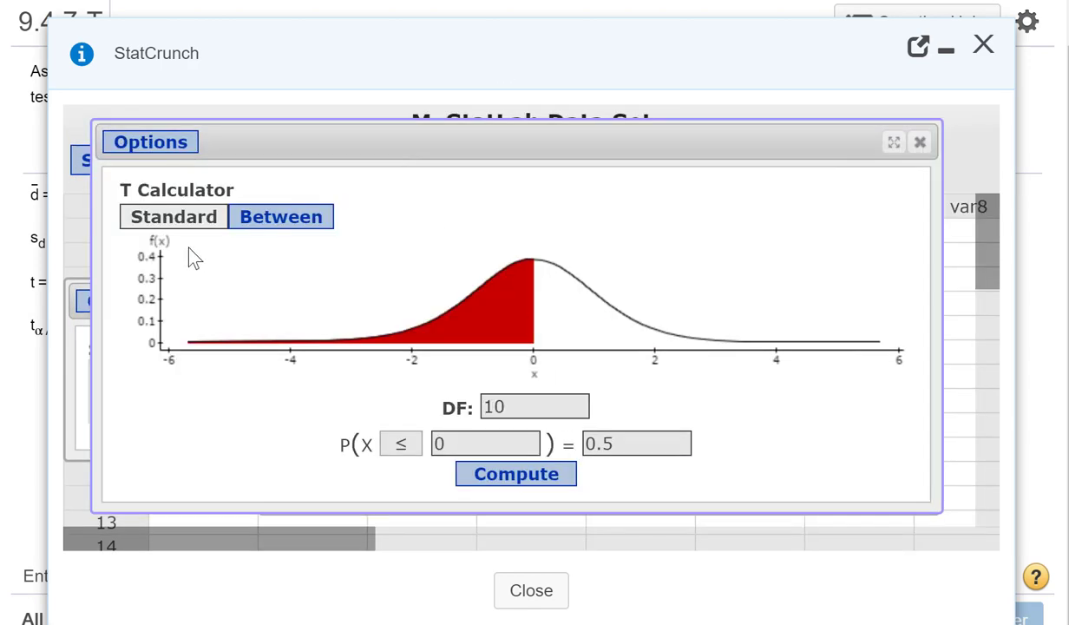
left_click(289, 227)
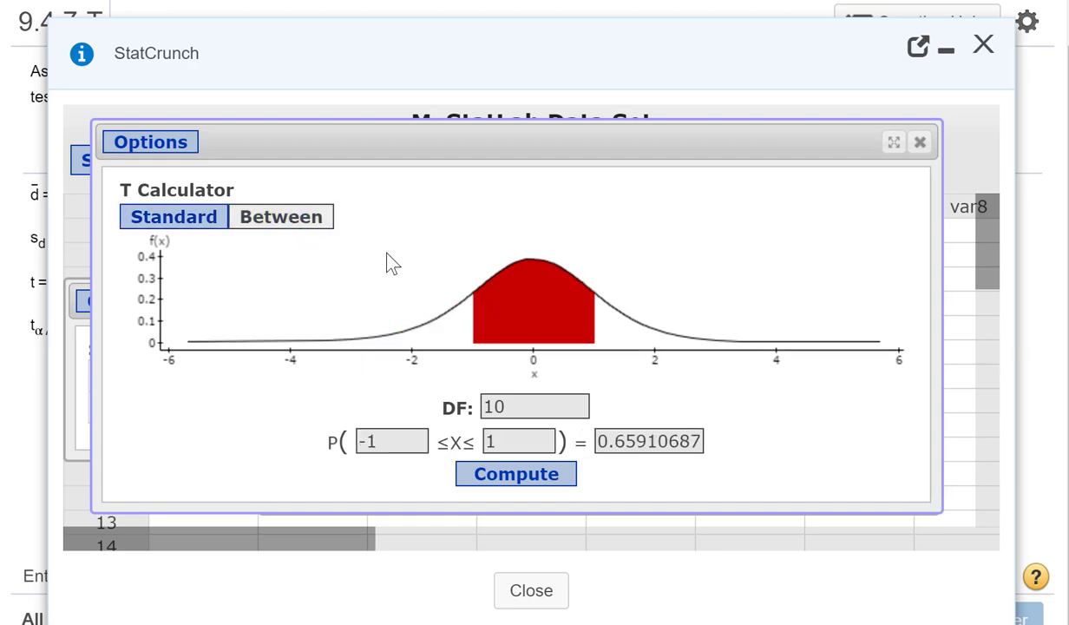
double_click(532, 412)
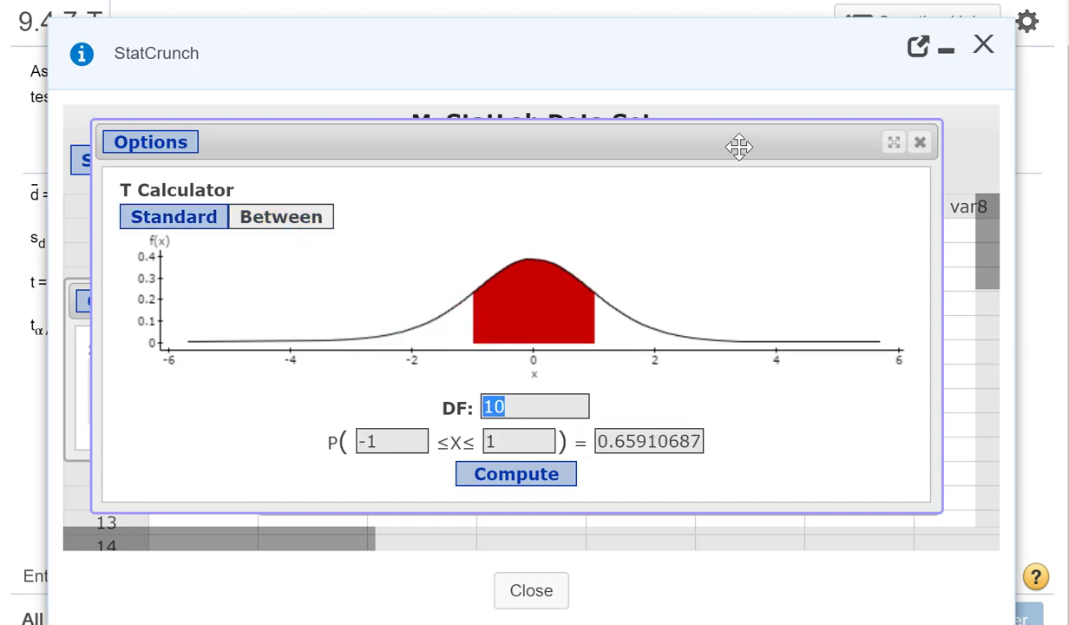
Step: Check the number of data pairs in the question and compute the T calculator's limits for DF 7 and a between-probability of .95
left_click(945, 52)
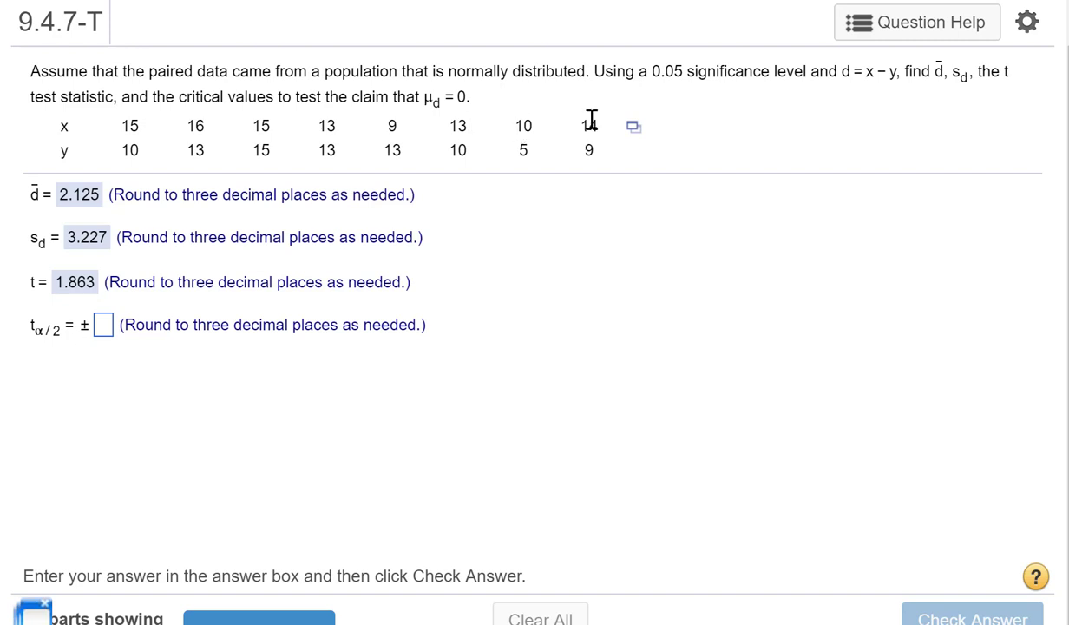
left_click(35, 616)
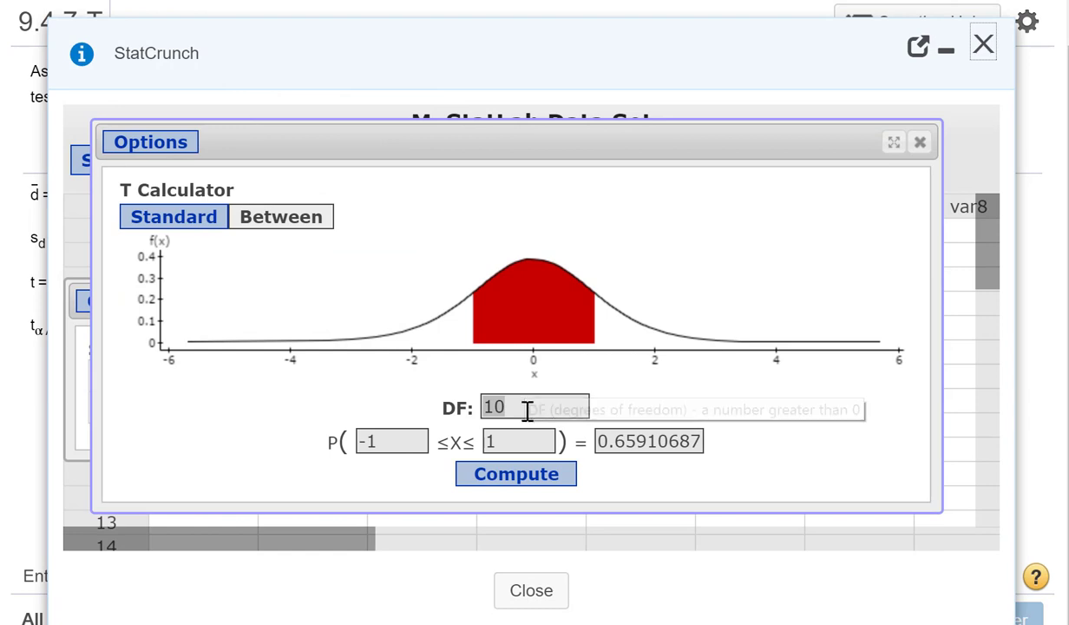
left_click(563, 415)
double_click(563, 410)
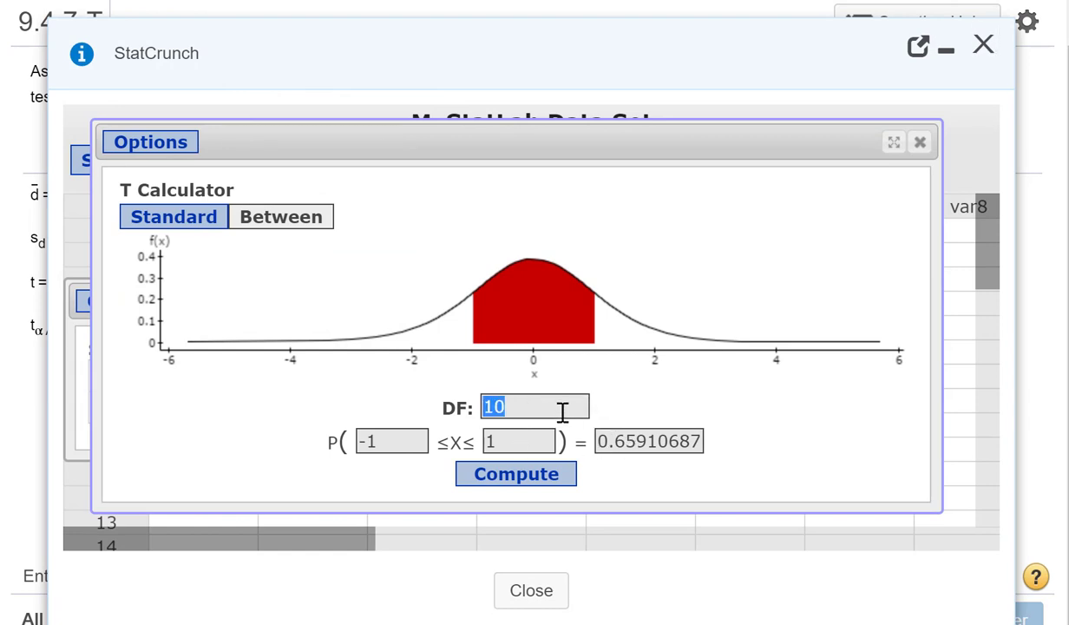
type("7")
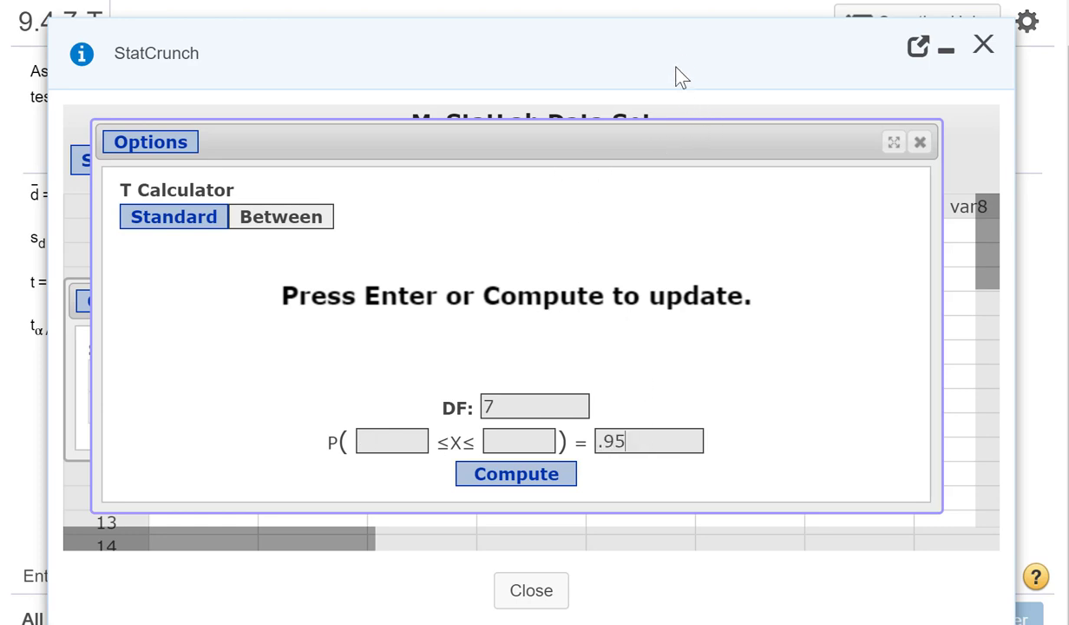
left_click_drag(616, 78, 678, 79)
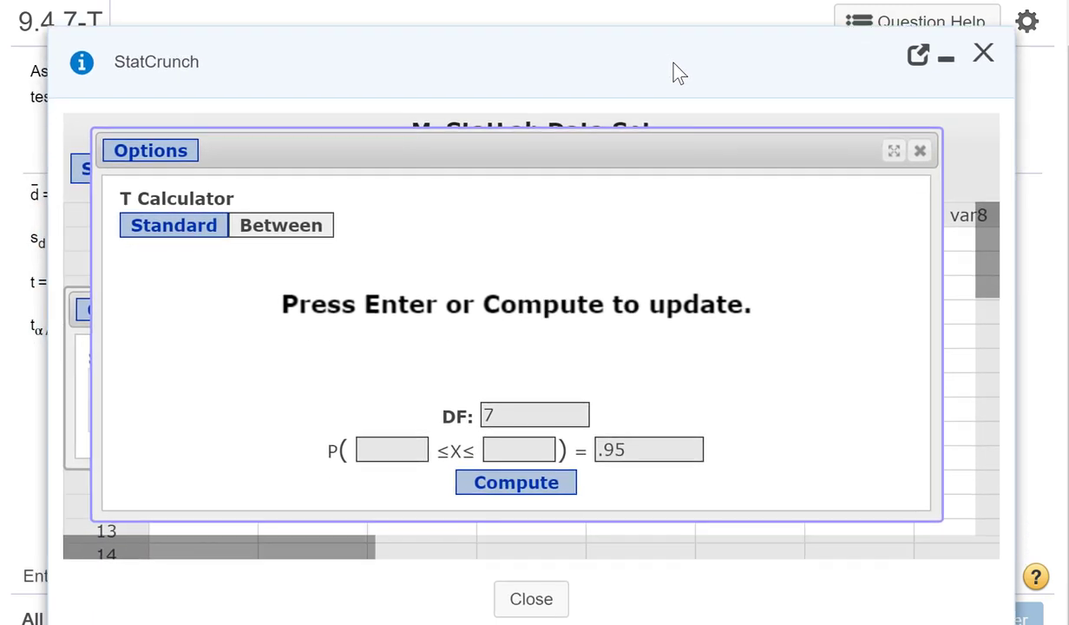
left_click(517, 486)
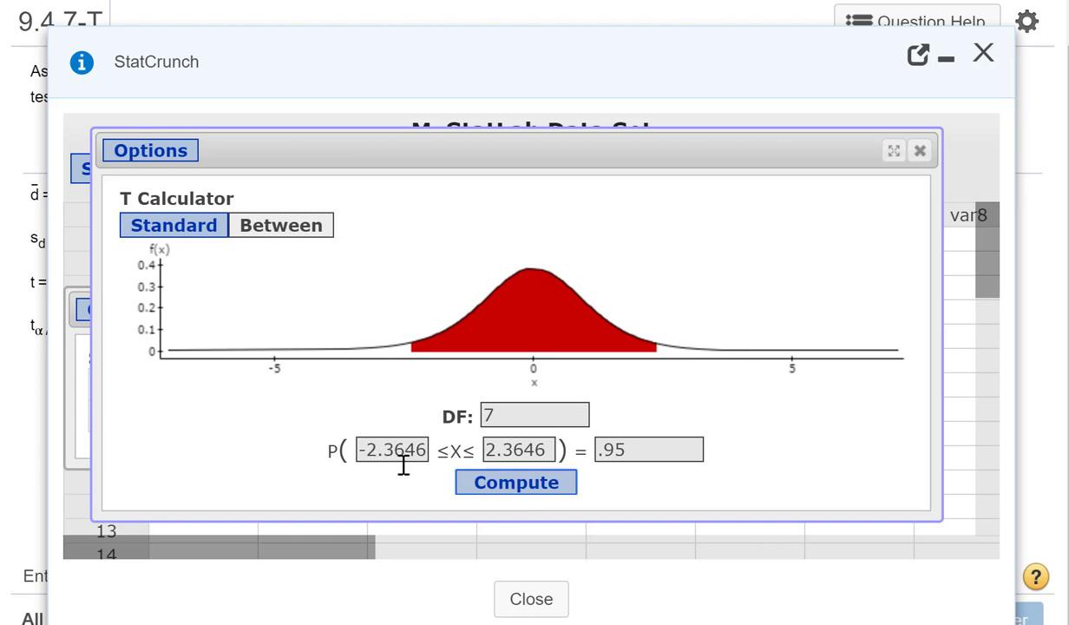
Step: Return to the question, submit 2.365 as the critical value and dismiss the feedback
left_click(945, 58)
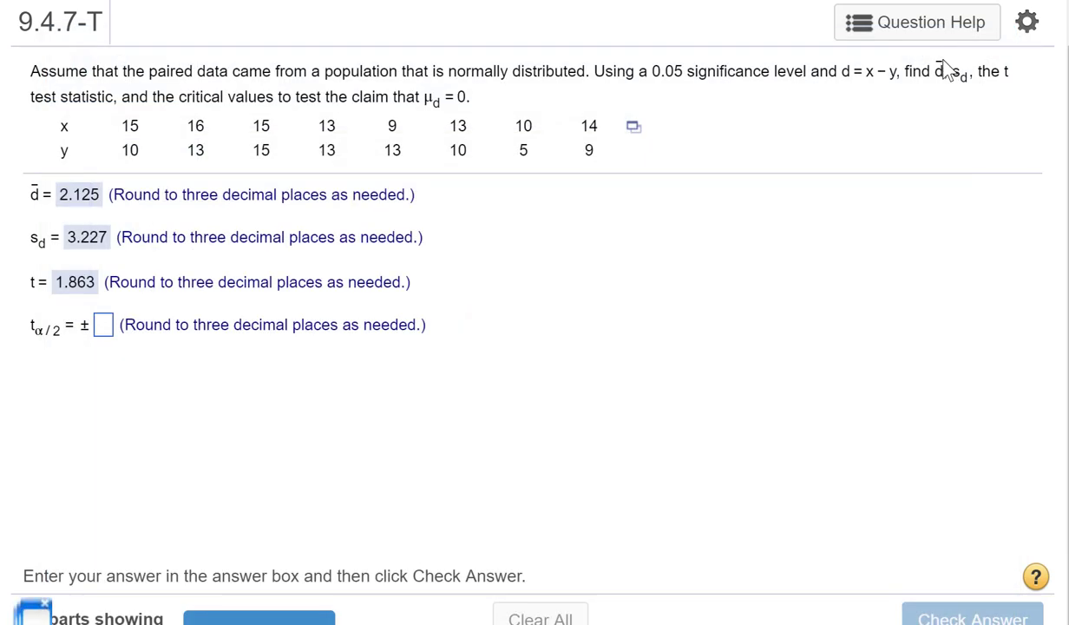
left_click(106, 326)
type("2.365")
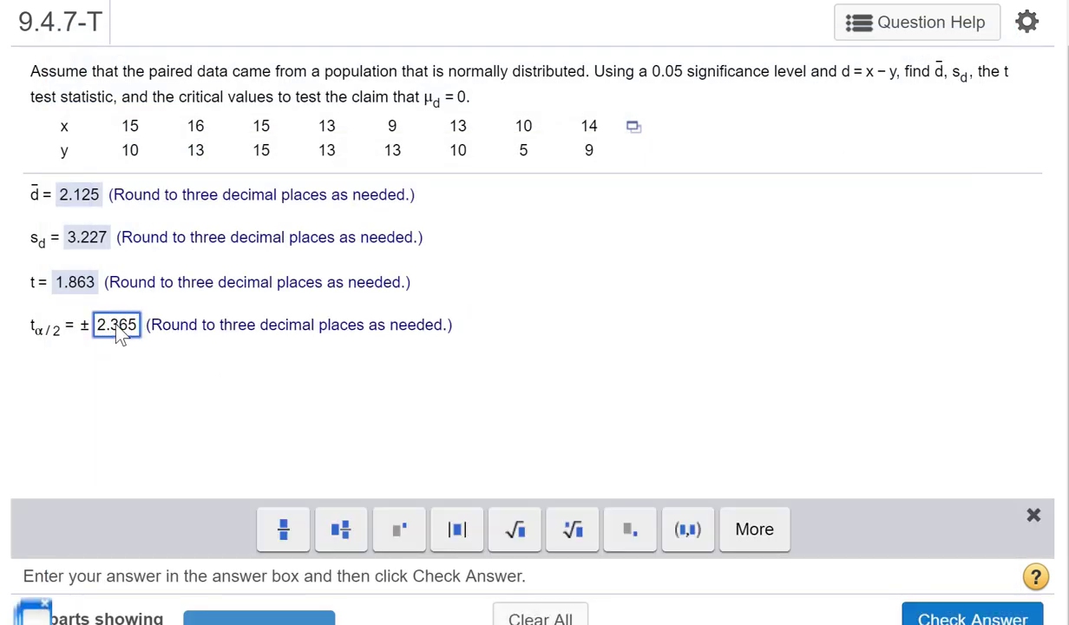
key("Return")
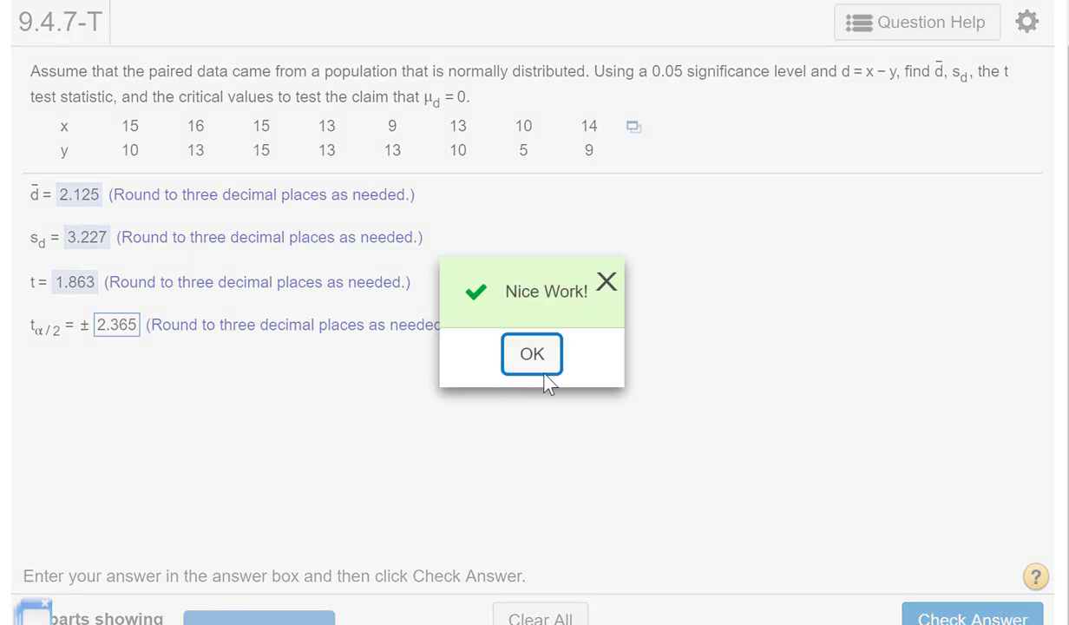
left_click(539, 363)
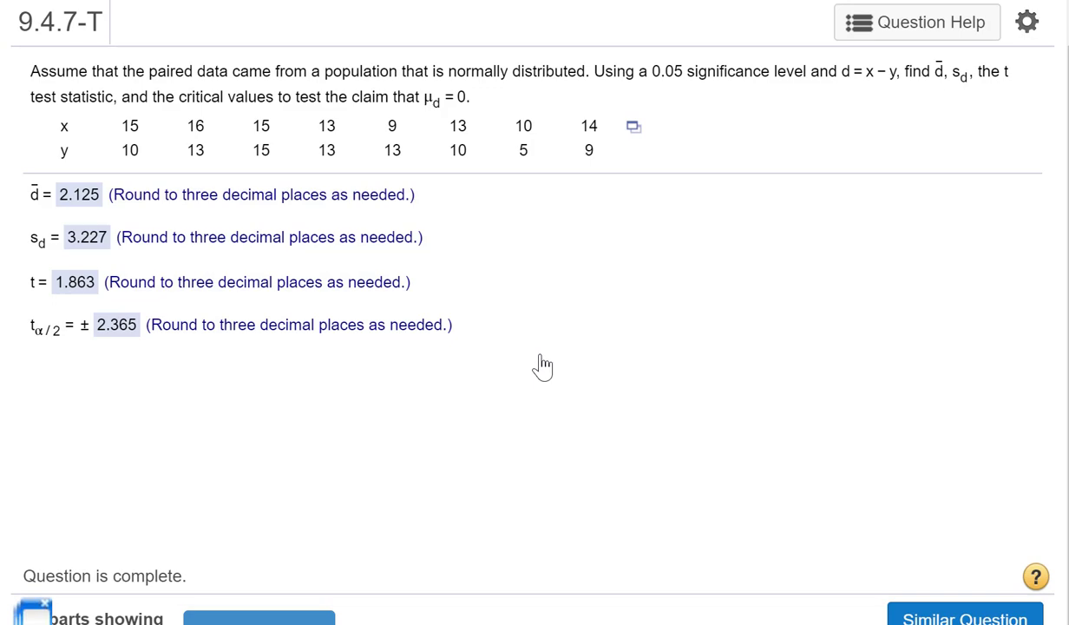